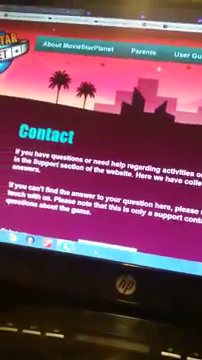
{"action": "scroll", "coordinate": [127, 224], "scroll_direction": "down", "scroll_amount": 2}
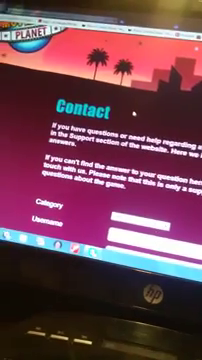
{"action": "scroll", "coordinate": [113, 126], "scroll_direction": "down", "scroll_amount": 2}
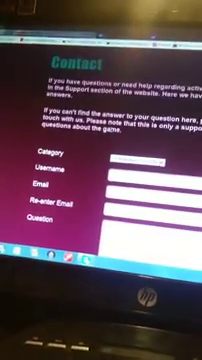